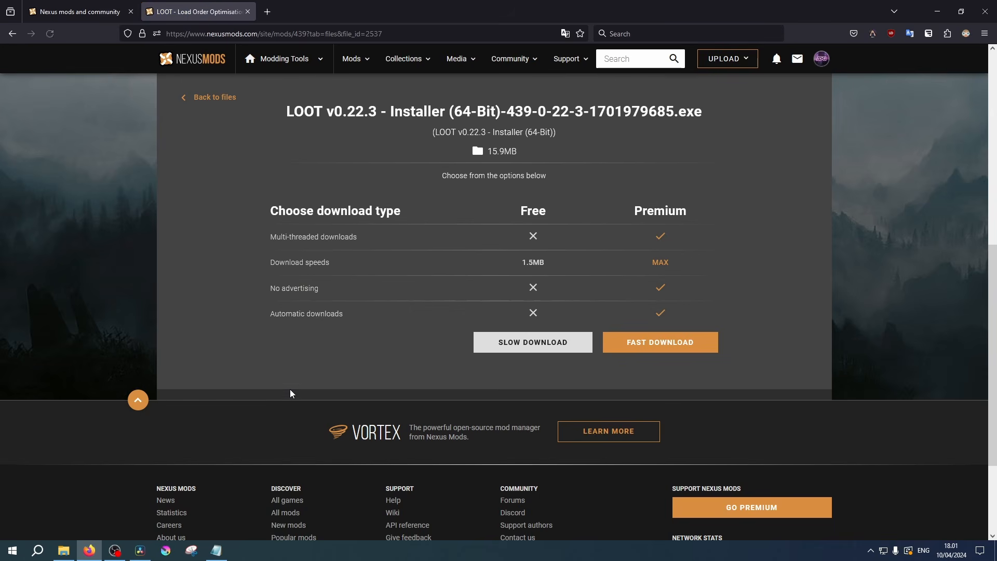
- Download the LOOT v0.22.3 64-bit installer with the slow download and start its setup, accepting the setup language
{"action": "left_click", "coordinate": [568, 345]}
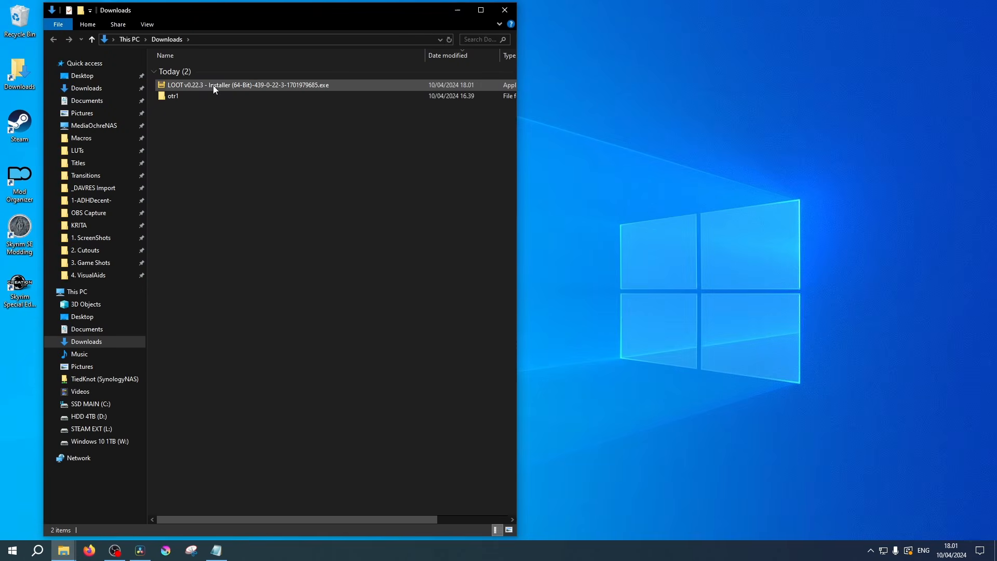
{"action": "double_click", "coordinate": [213, 86]}
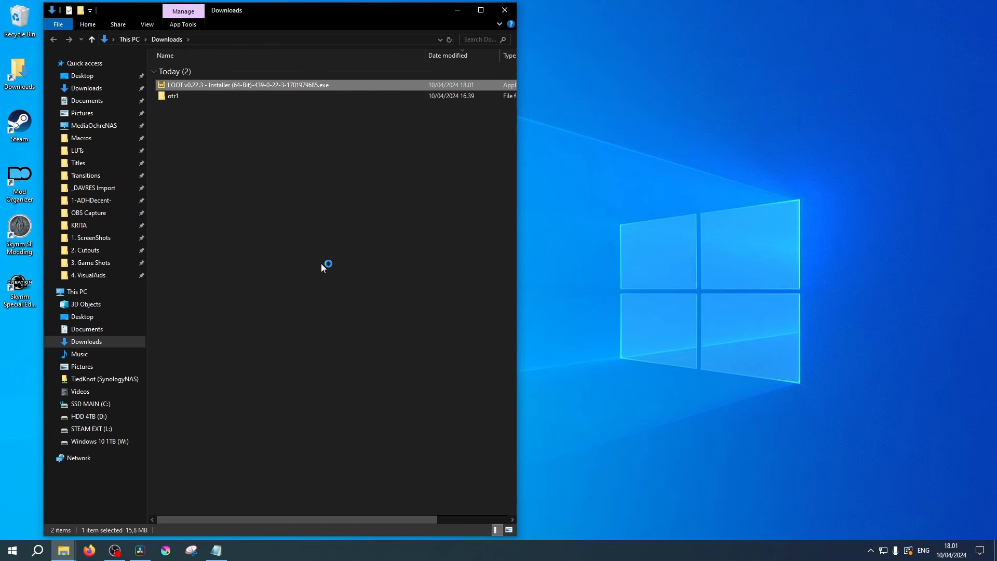
{"action": "left_click", "coordinate": [537, 301]}
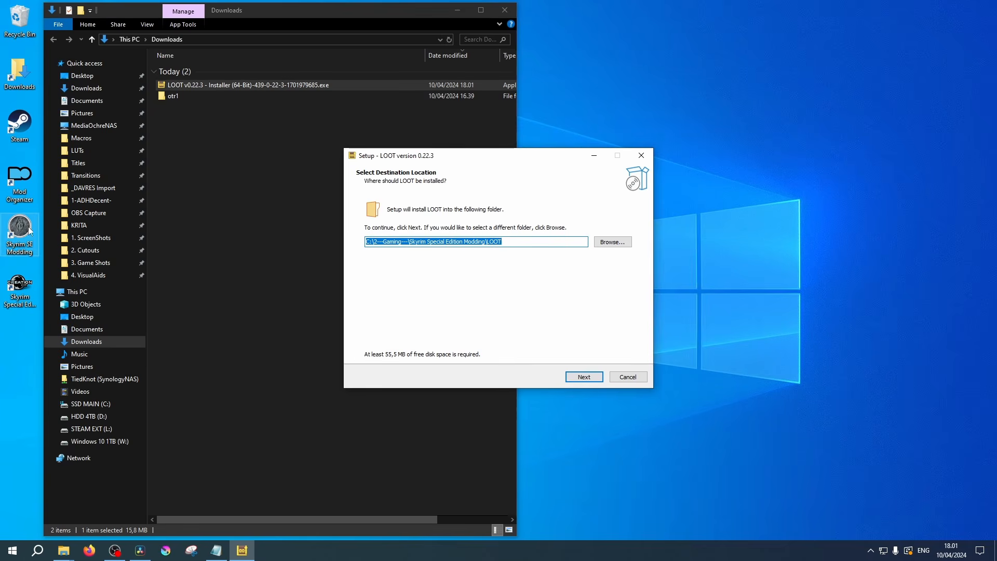
- Install LOOT into C:\2---Gaming---\Skyrim Special Edition Modding\LOOT, including the latest masterlists and without a desktop shortcut
{"action": "left_click", "coordinate": [613, 242]}
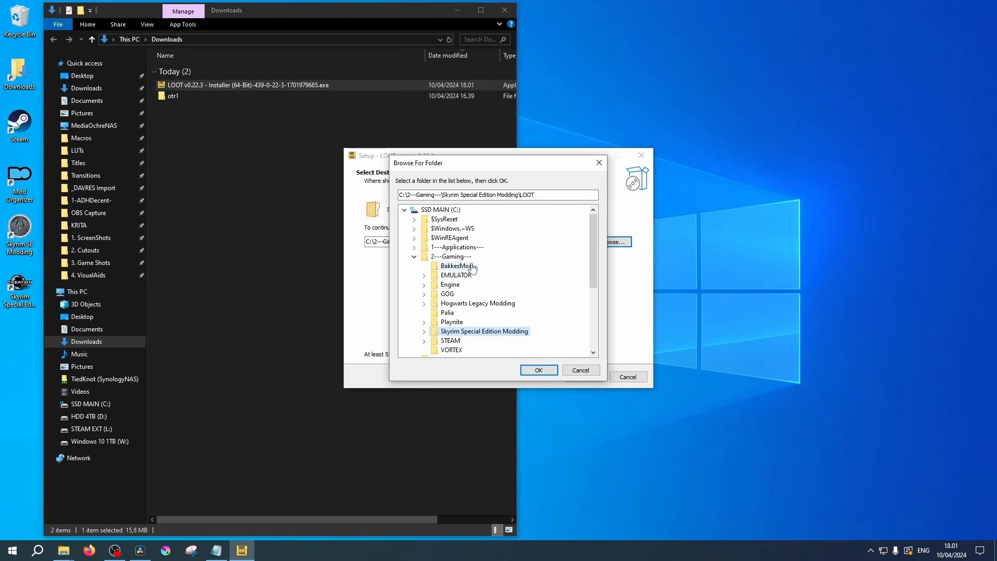
{"action": "scroll", "coordinate": [469, 270], "scroll_direction": "down", "scroll_amount": 4}
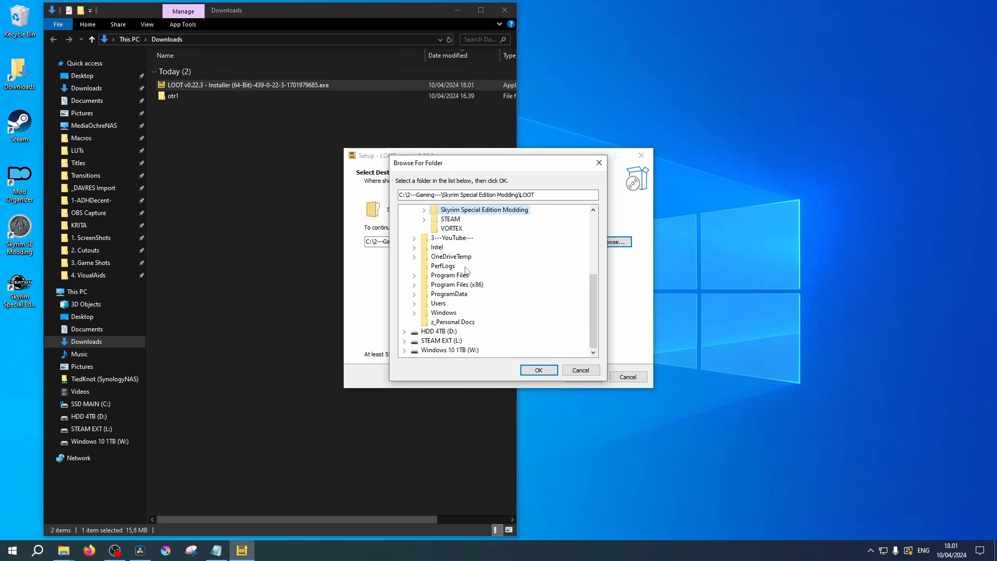
{"action": "scroll", "coordinate": [467, 270], "scroll_direction": "up", "scroll_amount": 4}
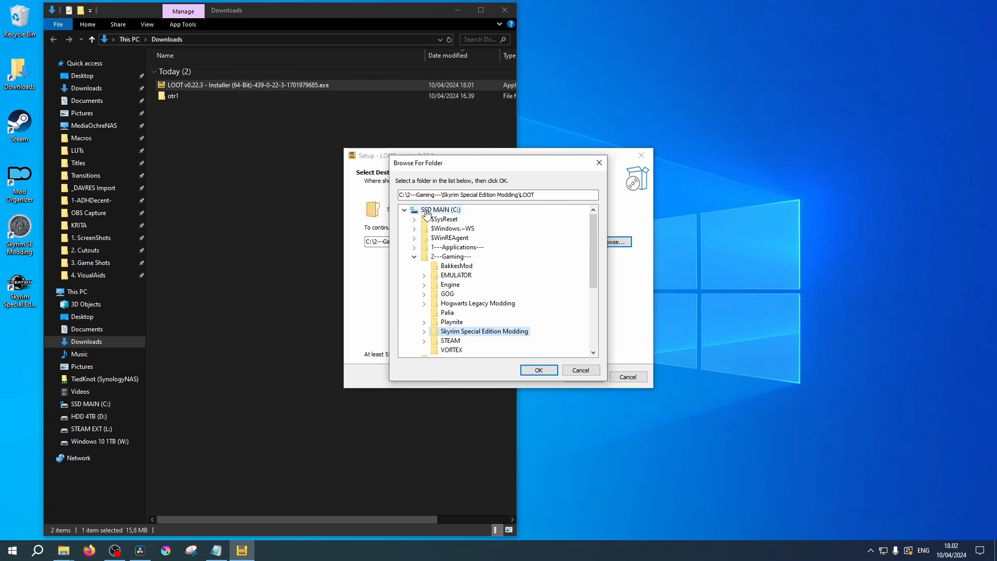
{"action": "left_click", "coordinate": [426, 211]}
{"action": "scroll", "coordinate": [459, 249], "scroll_direction": "down", "scroll_amount": 4}
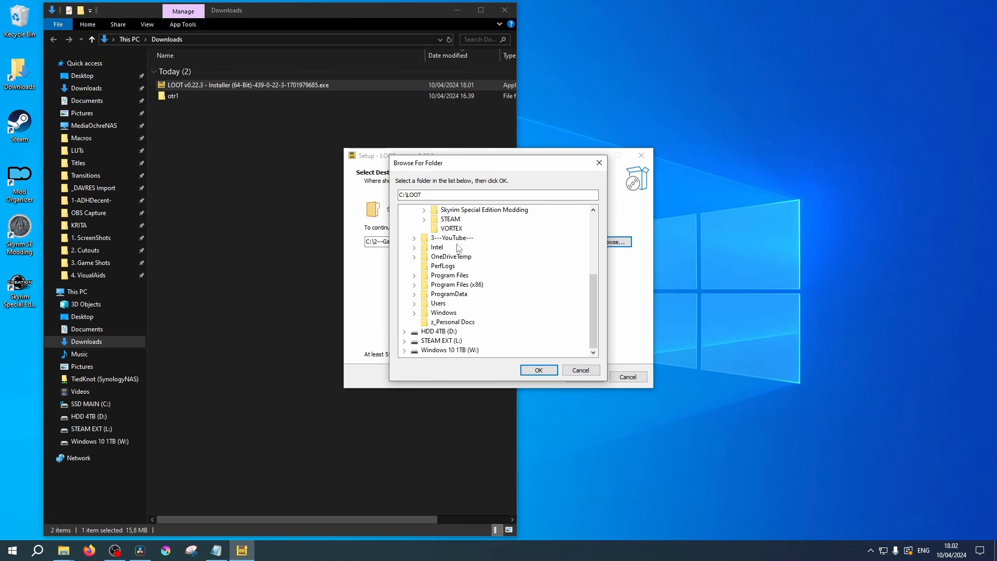
{"action": "scroll", "coordinate": [437, 270], "scroll_direction": "up", "scroll_amount": 4}
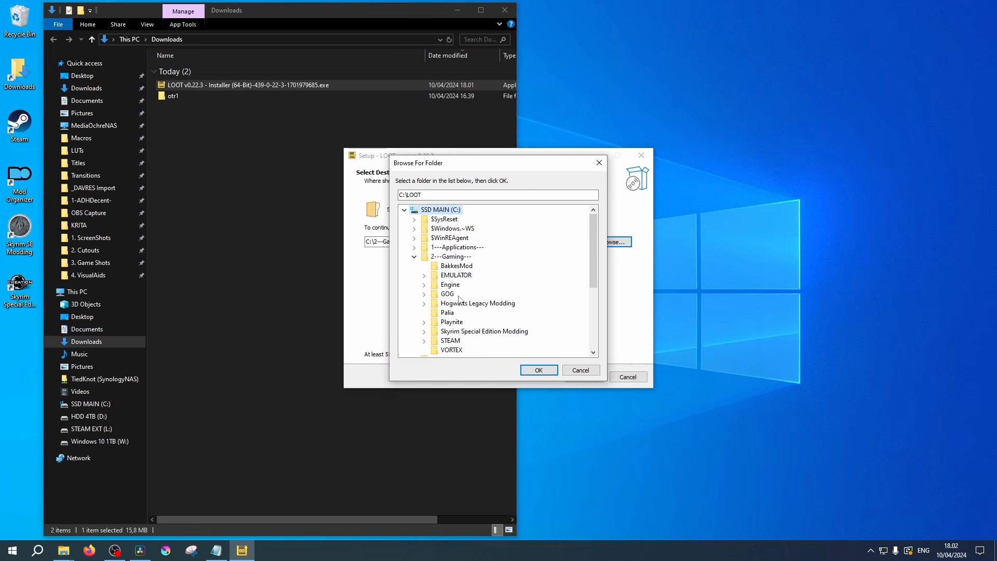
{"action": "left_click", "coordinate": [463, 332]}
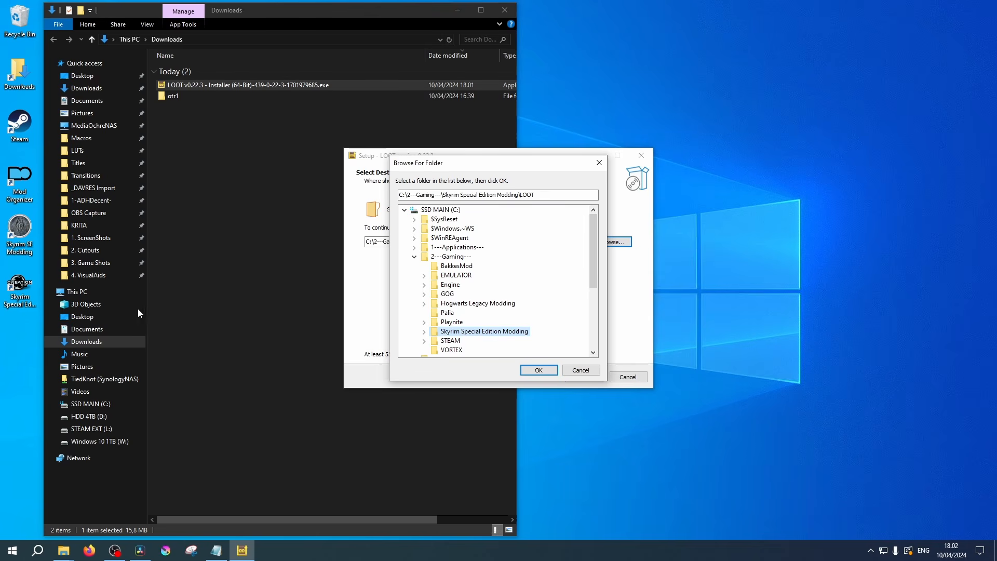
{"action": "left_click", "coordinate": [538, 370]}
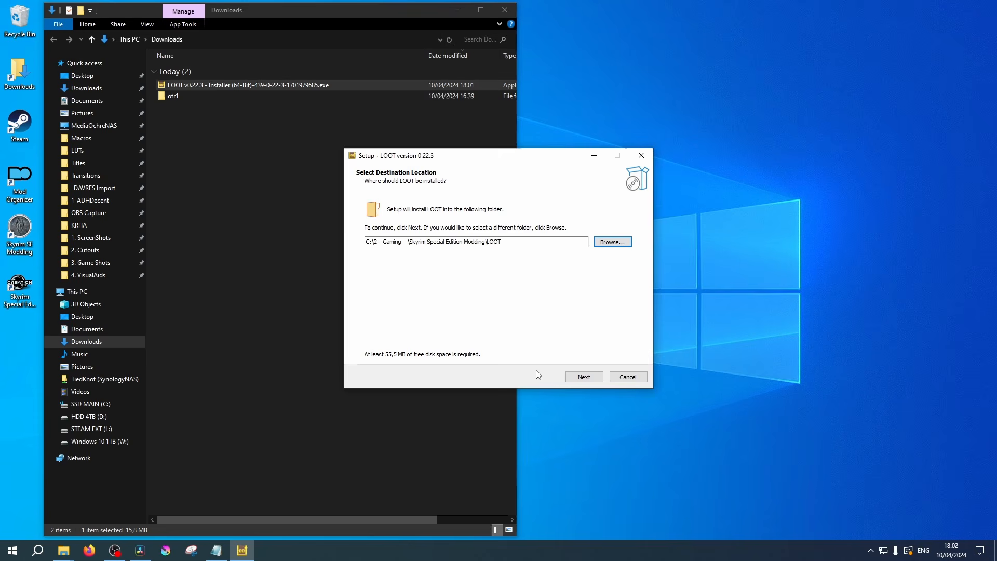
{"action": "left_click", "coordinate": [582, 378]}
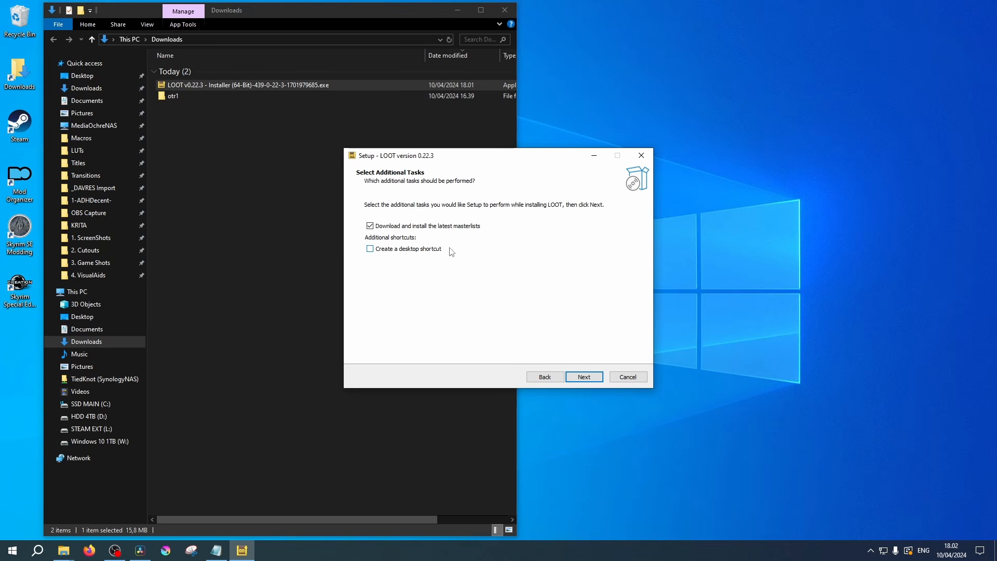
{"action": "left_click", "coordinate": [582, 379]}
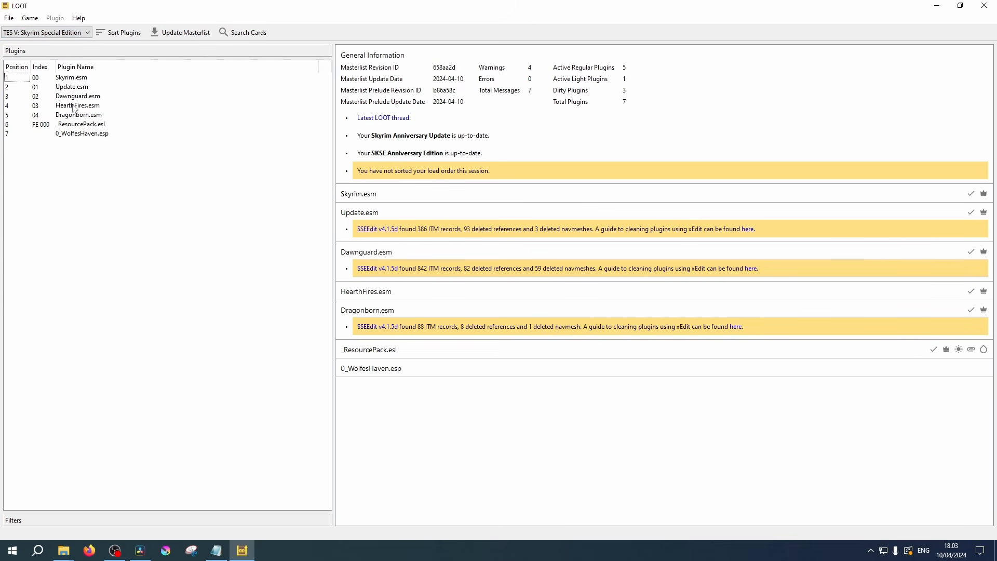
- Close LOOT and the Downloads folder window to return to the desktop
{"action": "left_click_drag", "start_coordinate": [73, 79], "coordinate": [75, 108]}
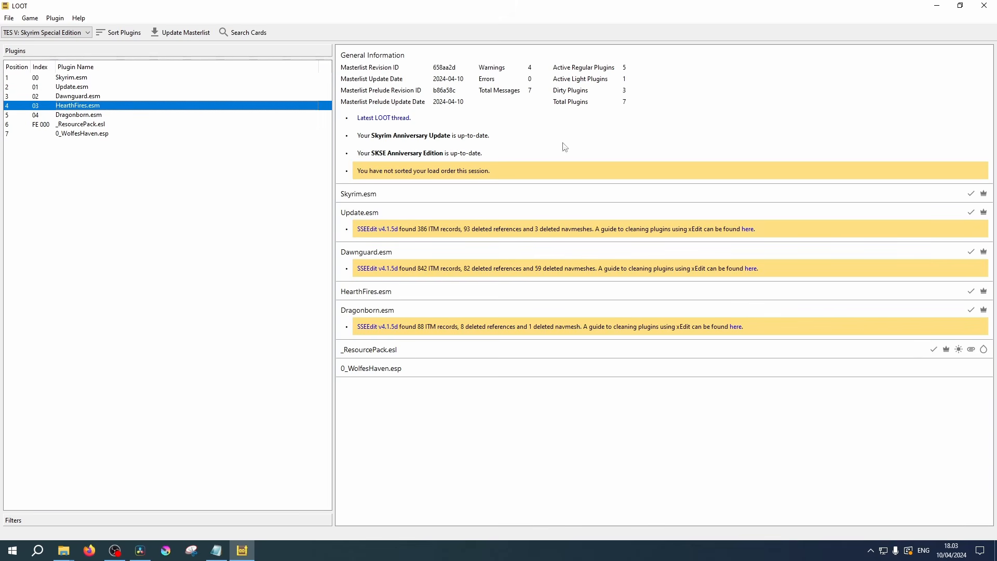
{"action": "left_click", "coordinate": [983, 6]}
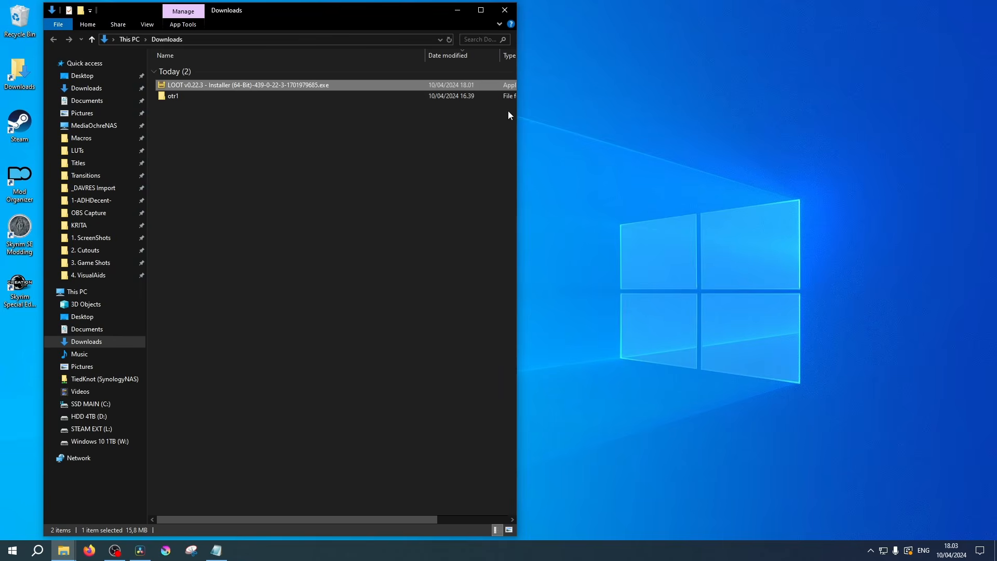
{"action": "left_click", "coordinate": [497, 8]}
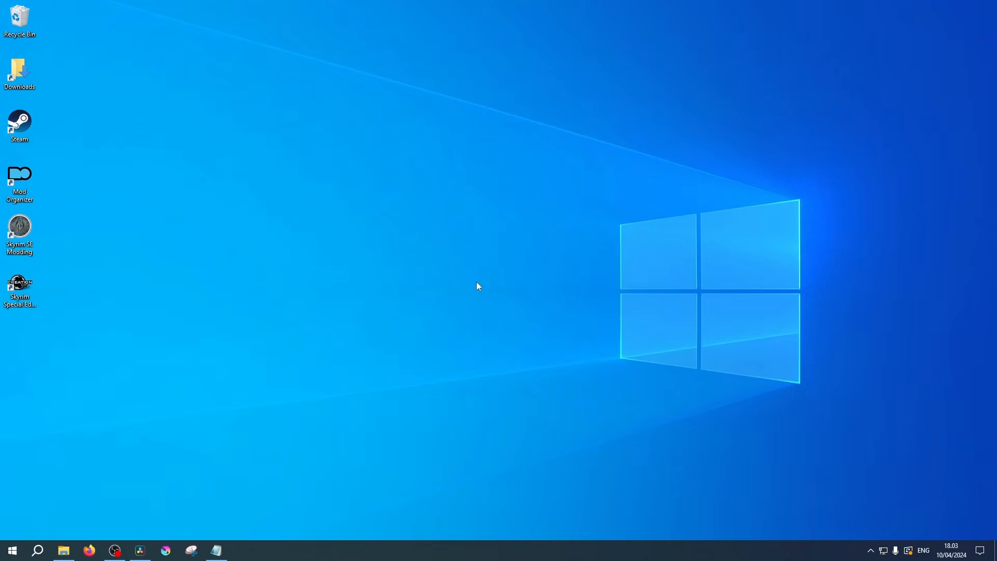
- Switch to Mod Organizer and open its list of executables for editing
{"action": "double_click", "coordinate": [26, 177]}
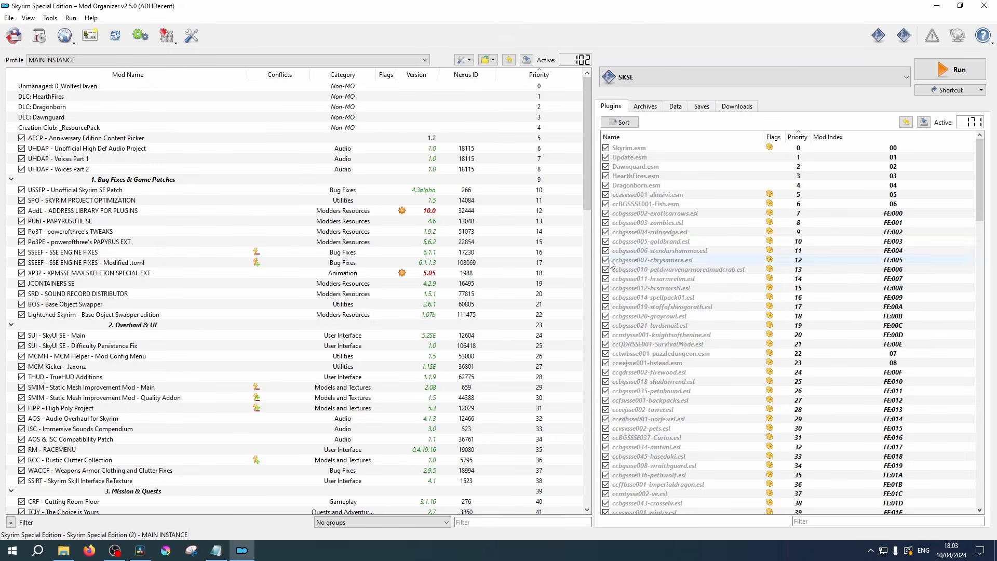
{"action": "left_click", "coordinate": [773, 80]}
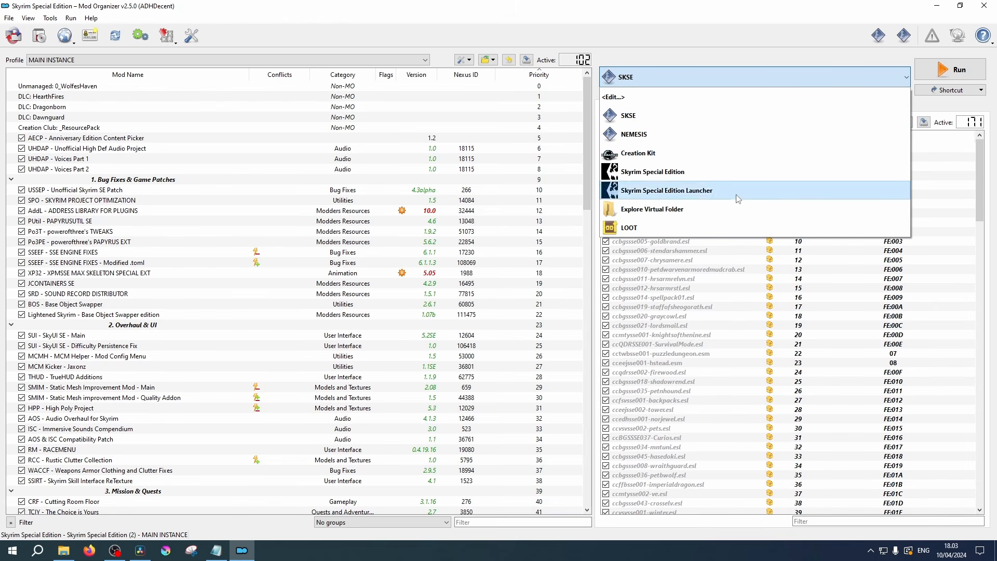
{"action": "left_click", "coordinate": [634, 232]}
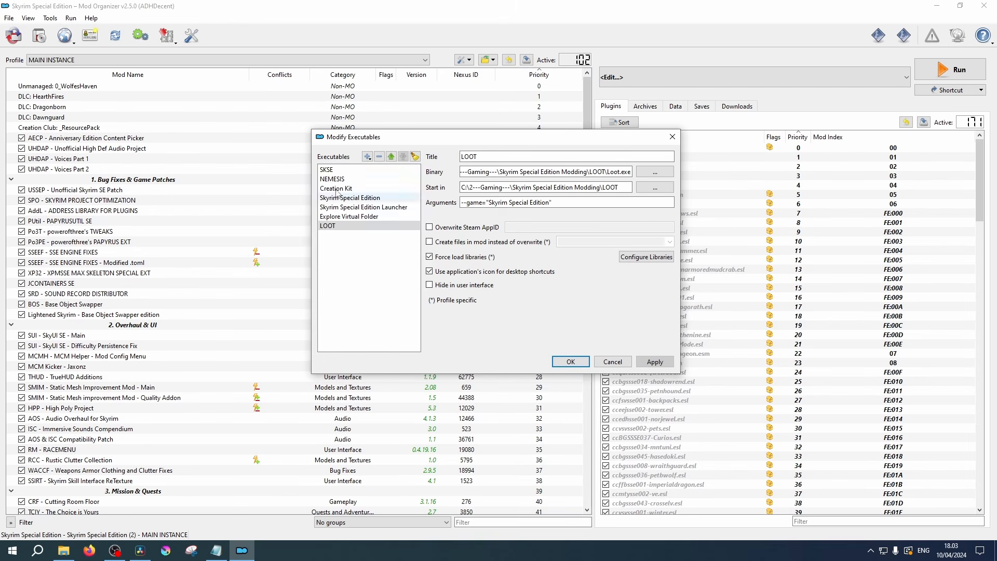
- Add LOOT.exe from the LOOT folder as a new executable and set its start-in location to the LOOT folder
{"action": "left_click", "coordinate": [368, 162]}
{"action": "left_click", "coordinate": [391, 172]}
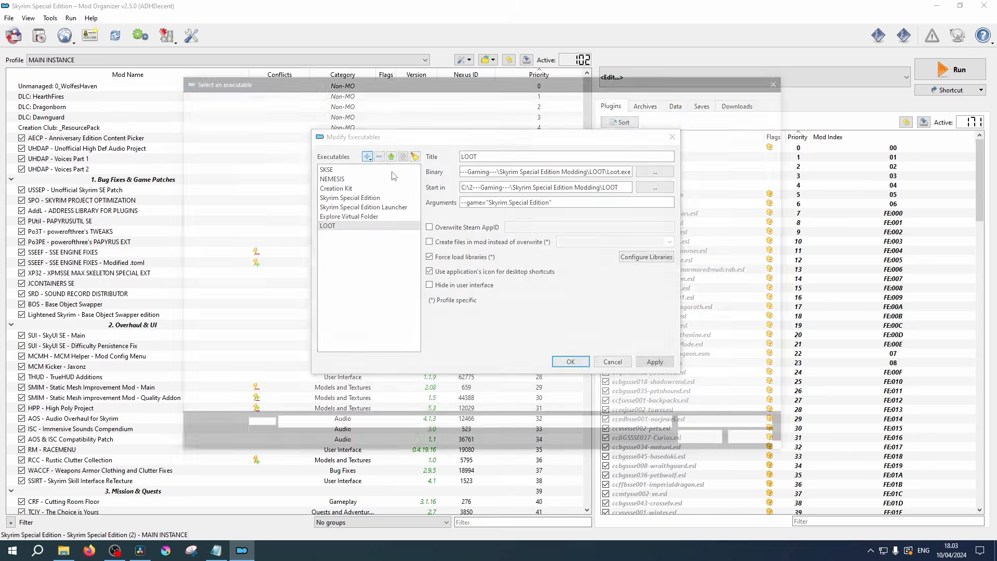
{"action": "left_click", "coordinate": [303, 241]}
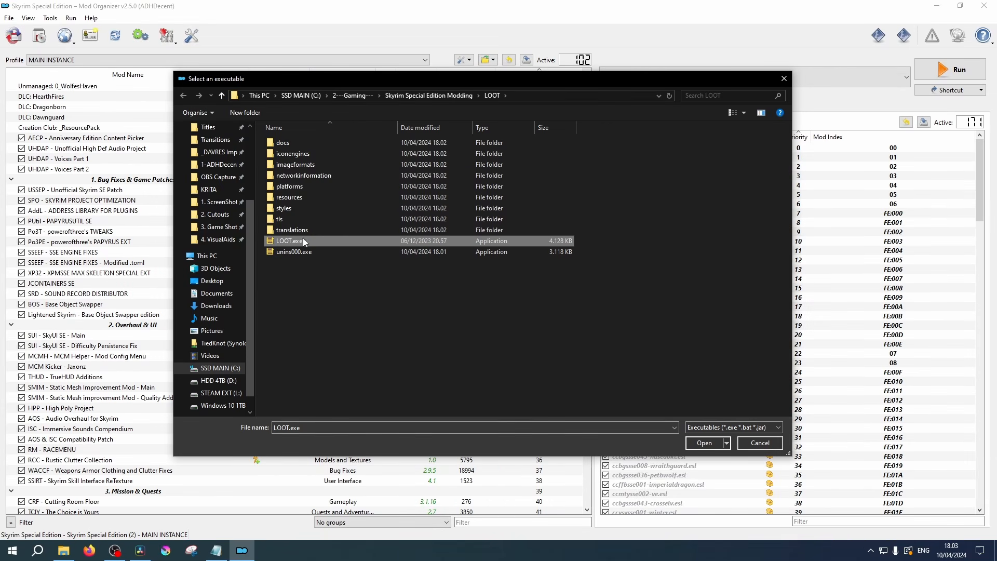
{"action": "left_click", "coordinate": [704, 443]}
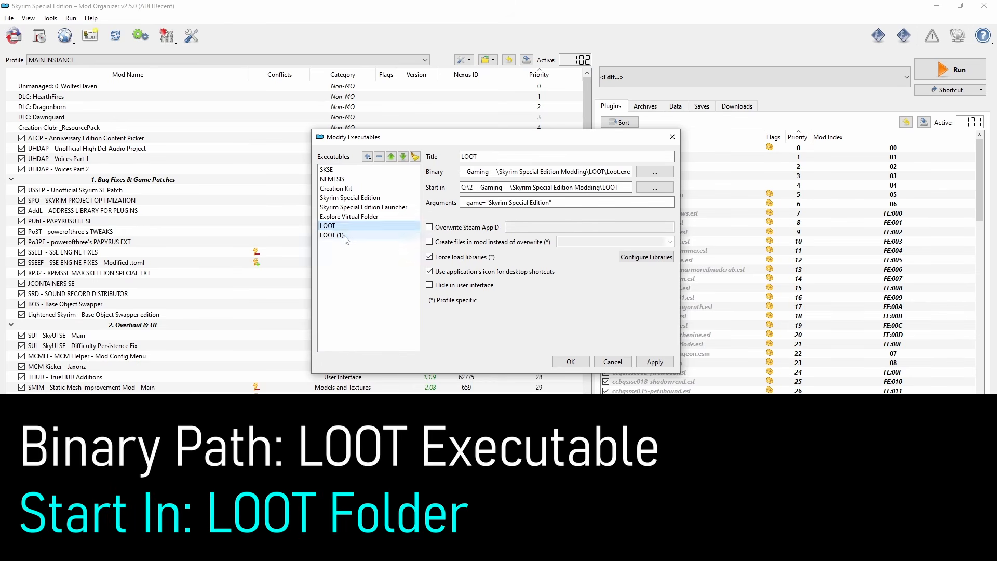
{"action": "left_click", "coordinate": [651, 188]}
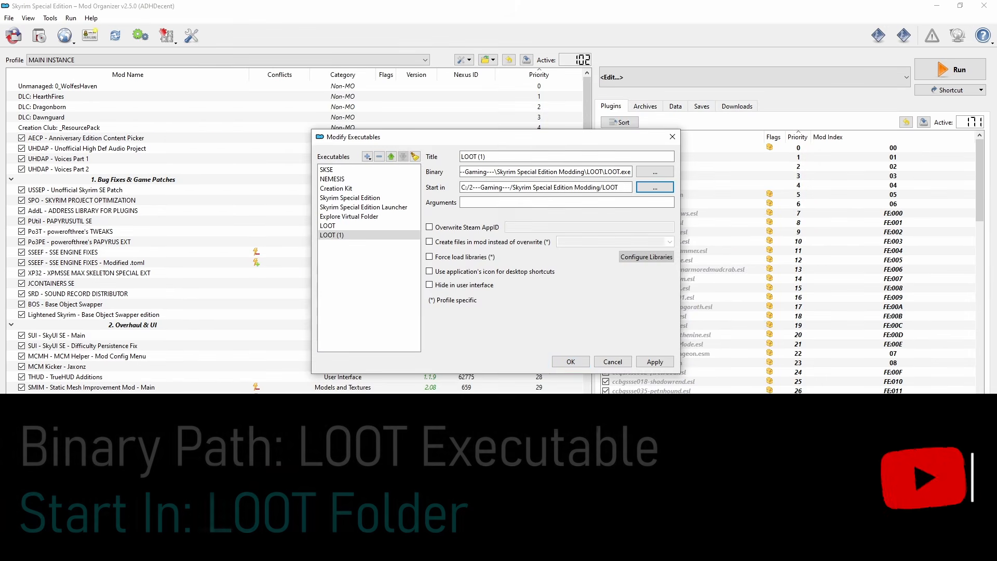
- Enable force load libraries and the application's icon for shortcuts on the new entry, with the argument --game="Skyrim Special Edition"
{"action": "left_click", "coordinate": [430, 257]}
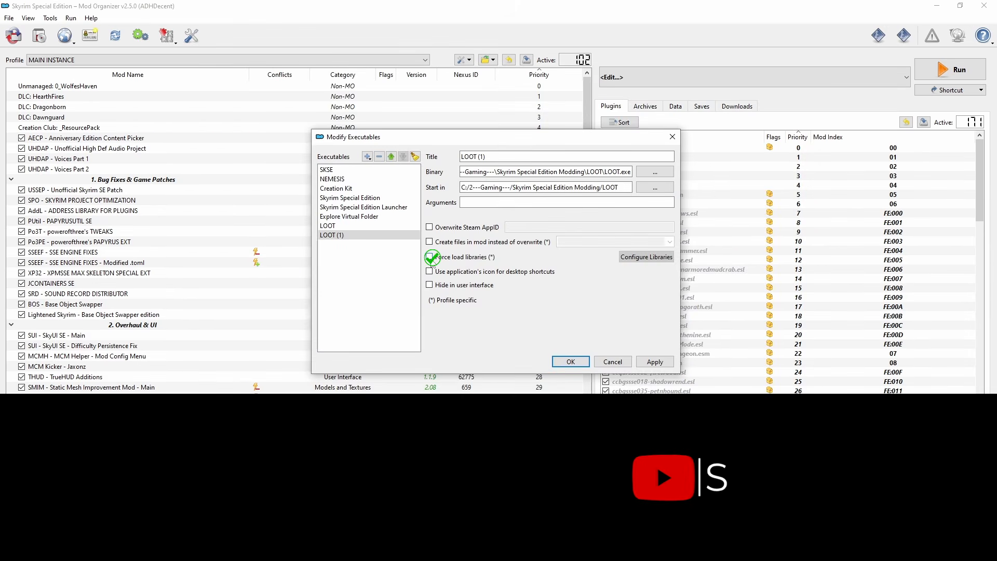
{"action": "left_click", "coordinate": [429, 271]}
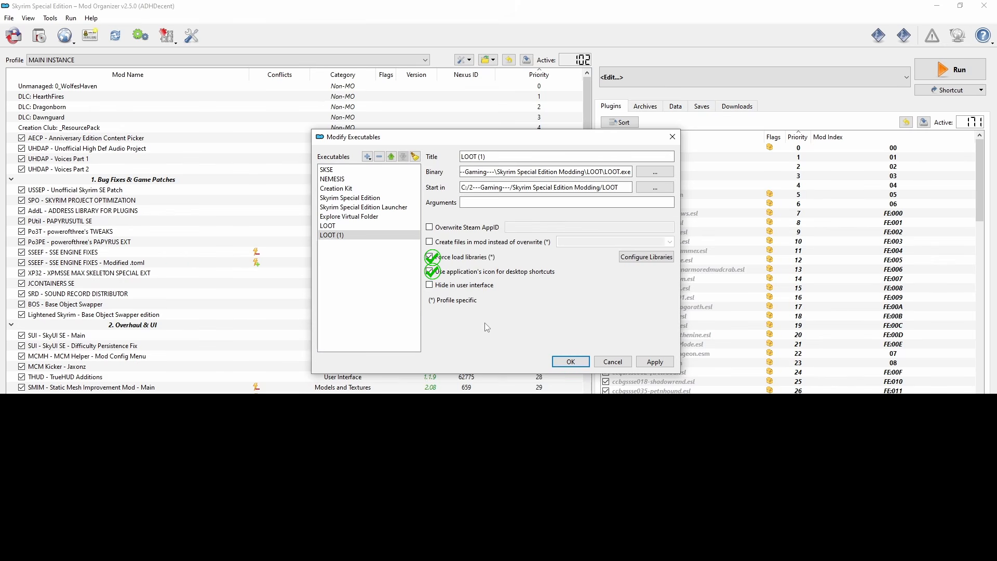
{"action": "left_click", "coordinate": [654, 366]}
{"action": "type", "text": "--game=\""}
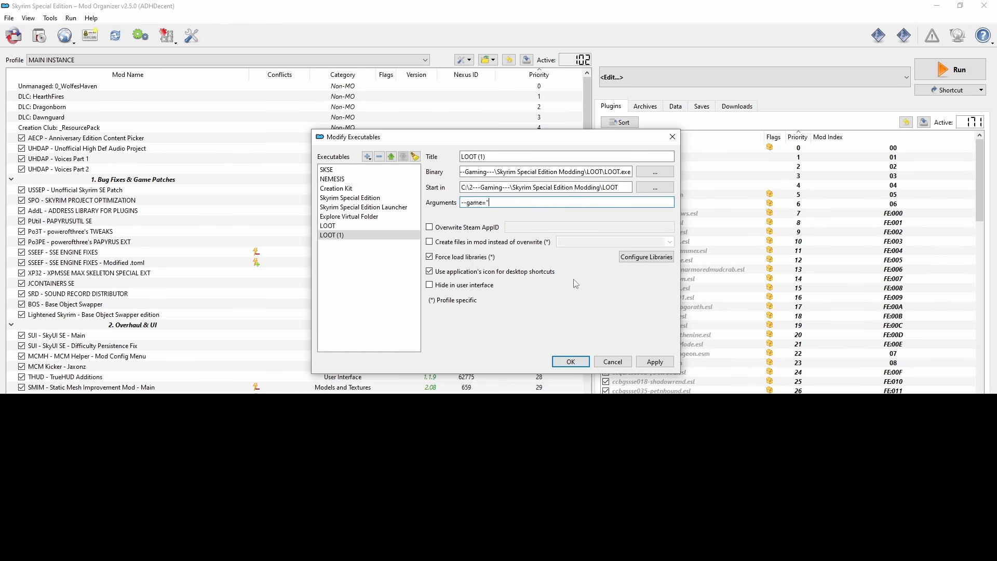
{"action": "type", "text": "Skyrim Special Edition\""}
- Remove the duplicate LOOT (1) executable, move LOOT up to directly below SKSE, and apply the changes
{"action": "left_click", "coordinate": [379, 156]}
{"action": "left_click", "coordinate": [391, 156]}
{"action": "left_click", "coordinate": [390, 157]}
{"action": "left_click", "coordinate": [391, 156]}
{"action": "left_click", "coordinate": [391, 157]}
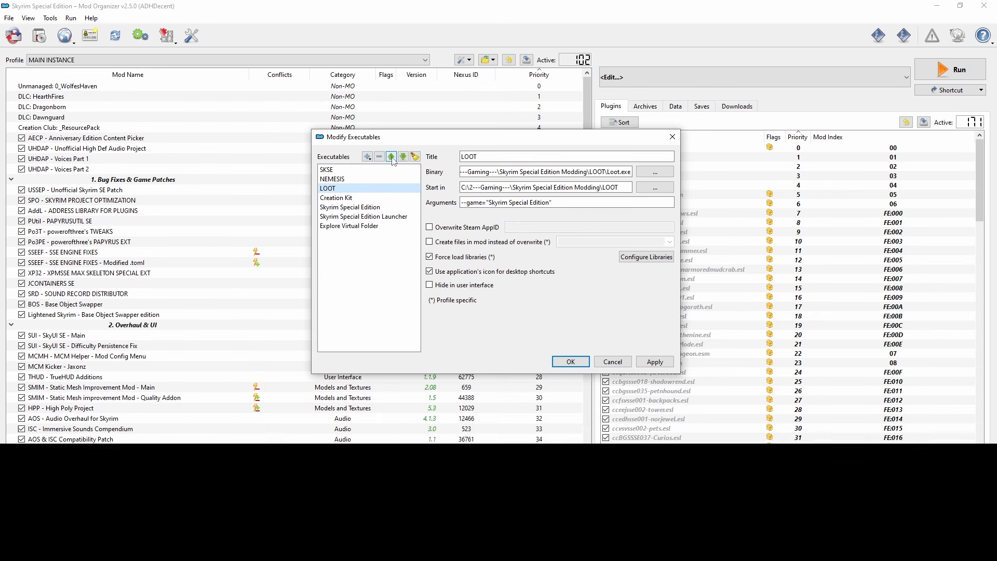
{"action": "left_click", "coordinate": [391, 157]}
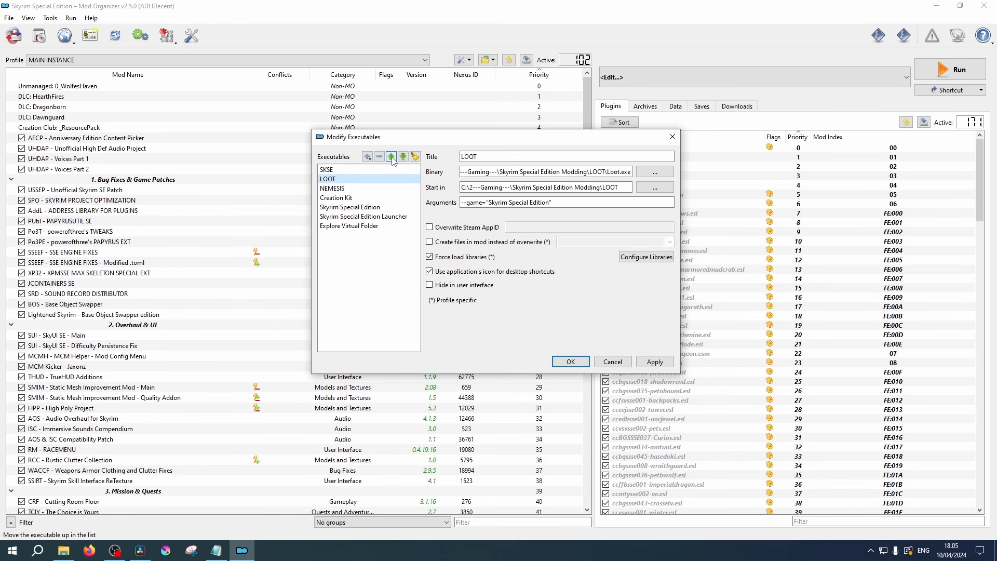
{"action": "left_click", "coordinate": [664, 362]}
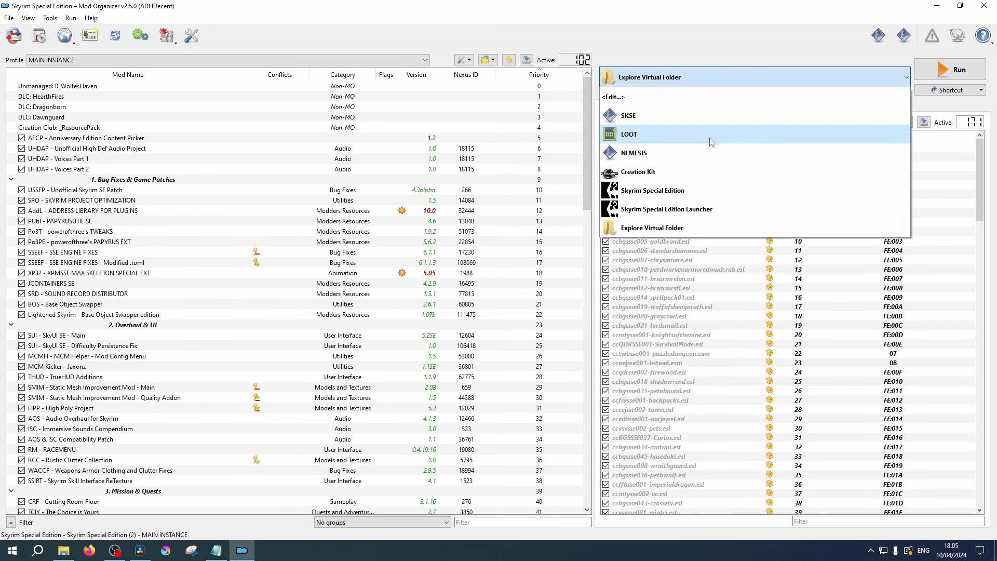
{"action": "left_click", "coordinate": [711, 139]}
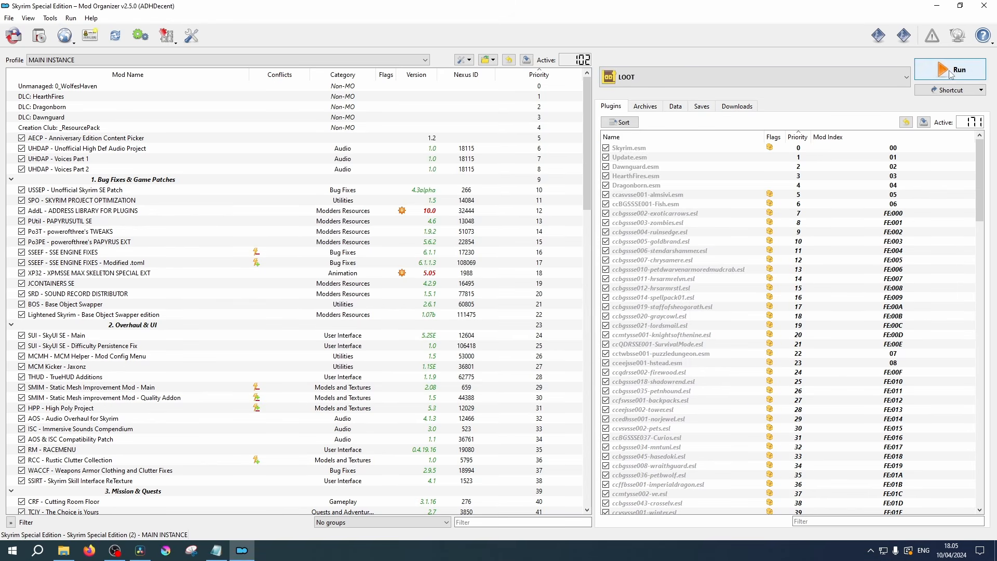
- Run LOOT through Mod Organizer and look through its plugin list
{"action": "left_click", "coordinate": [949, 71]}
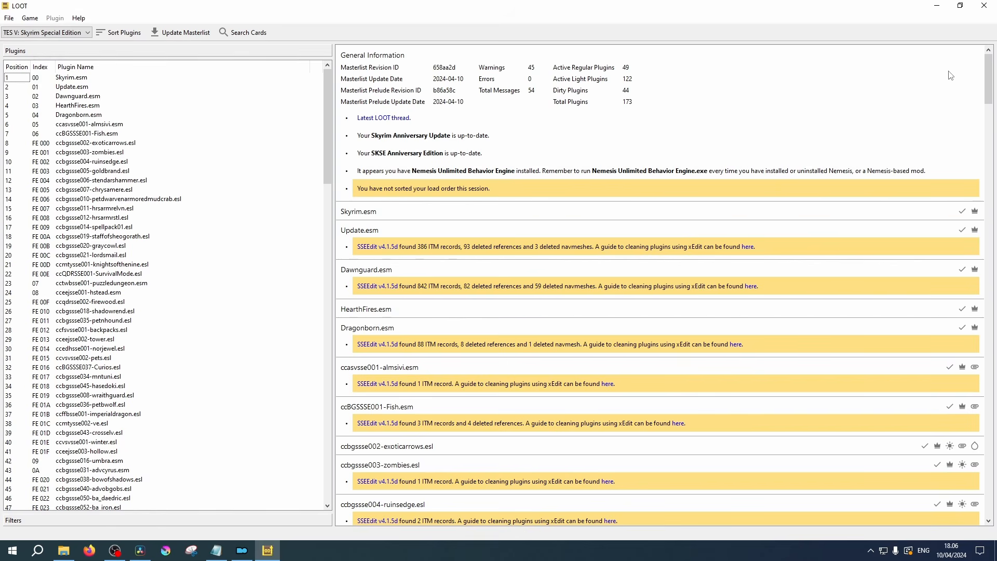
{"action": "scroll", "coordinate": [97, 199], "scroll_direction": "down", "scroll_amount": 16}
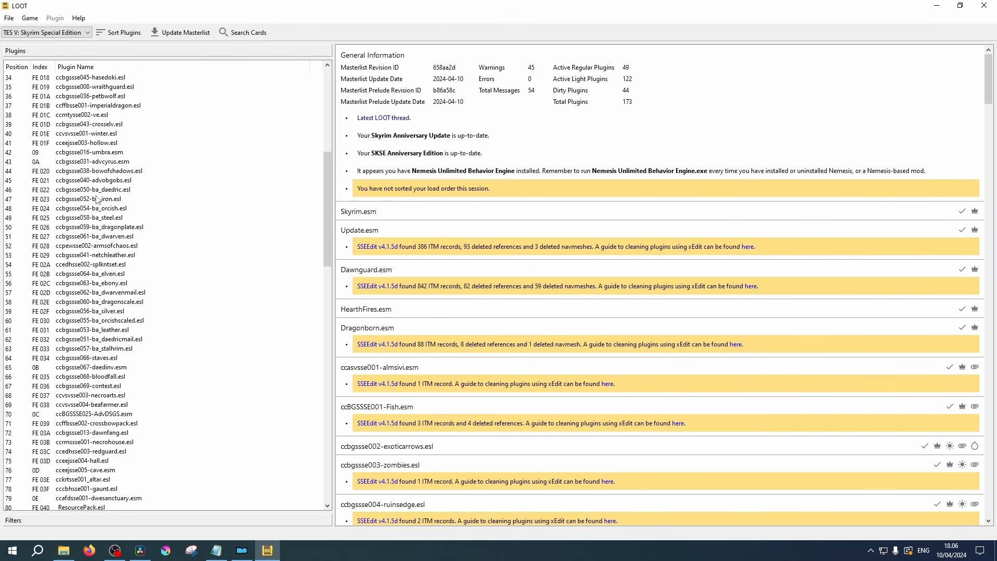
{"action": "scroll", "coordinate": [97, 199], "scroll_direction": "down", "scroll_amount": 20}
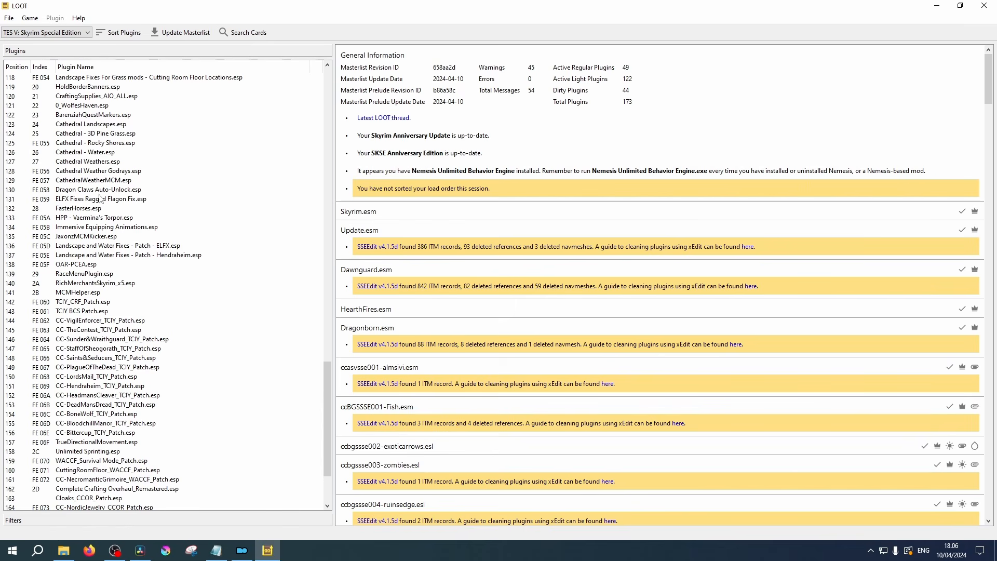
- Sort the plugins in LOOT, apply the sorted load order, and check the end of the plugin list
{"action": "left_click", "coordinate": [115, 35]}
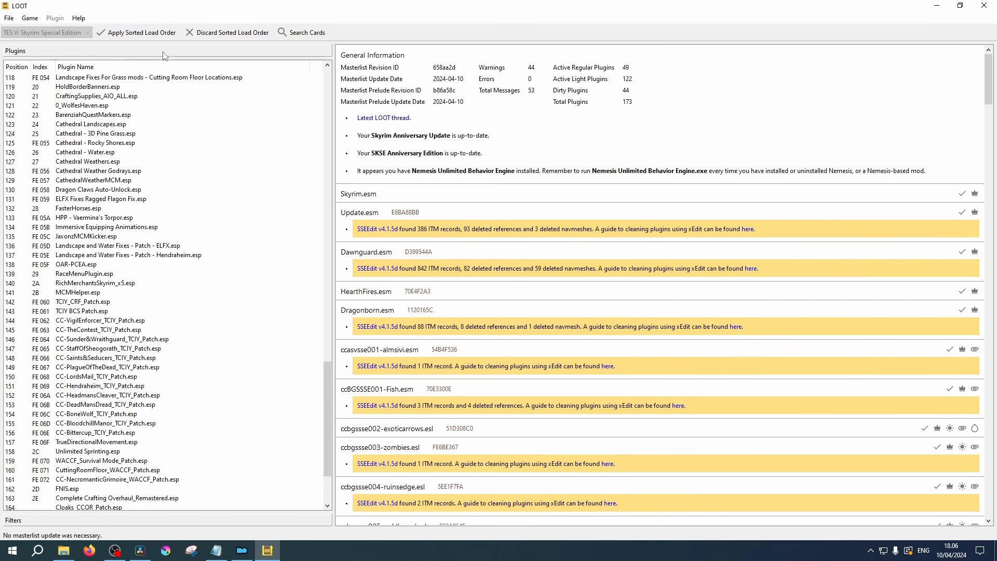
{"action": "left_click", "coordinate": [147, 36]}
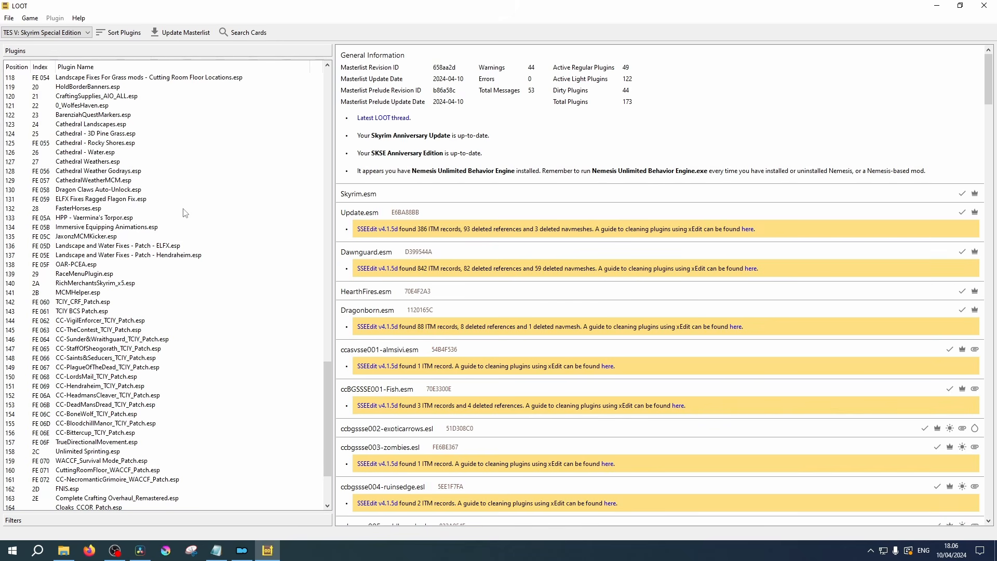
{"action": "scroll", "coordinate": [181, 218], "scroll_direction": "down", "scroll_amount": 3}
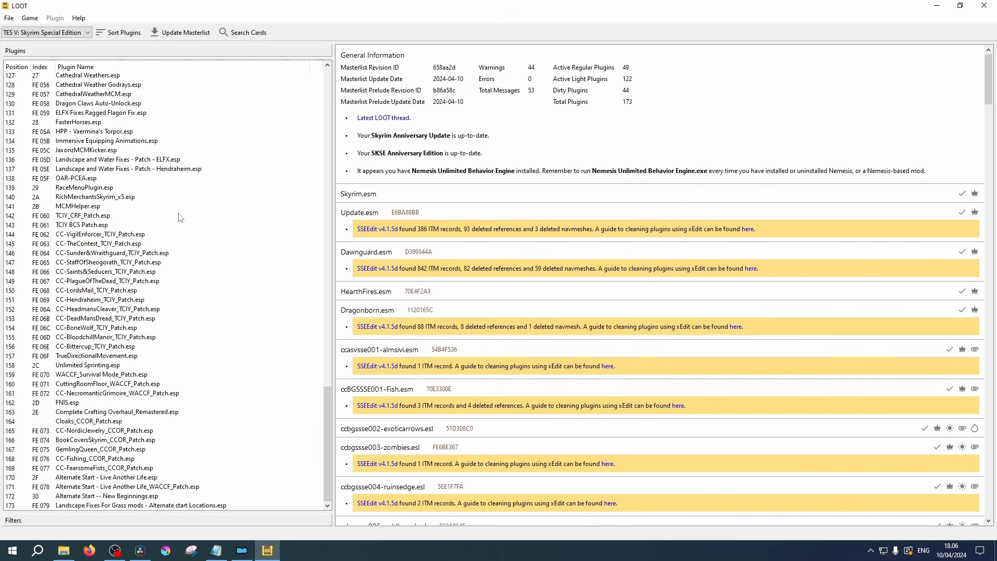
{"action": "scroll", "coordinate": [181, 217], "scroll_direction": "up", "scroll_amount": 7}
{"action": "scroll", "coordinate": [180, 217], "scroll_direction": "down", "scroll_amount": 4}
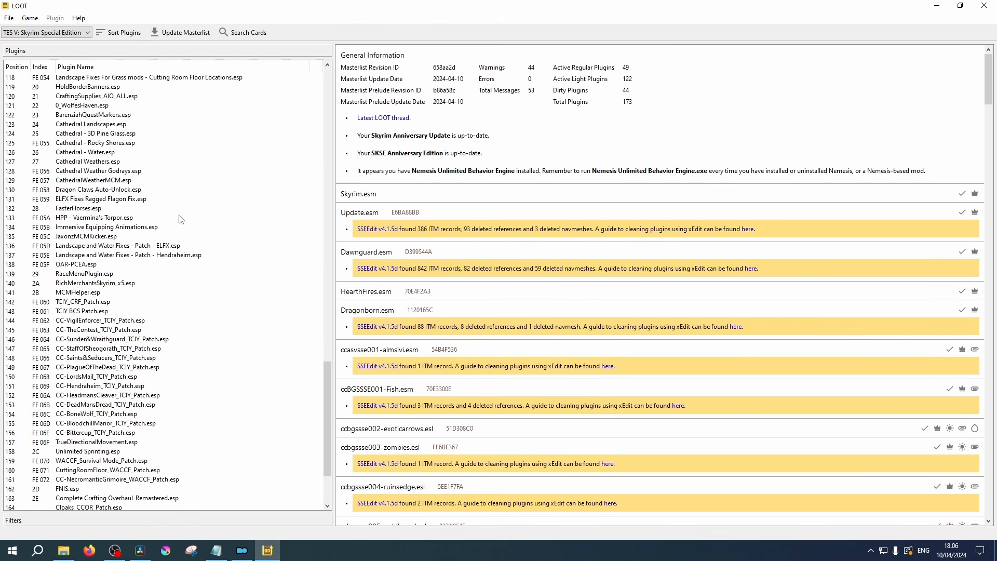
- Examine the final section of the sorted plugin list, from the landscape and Cathedral plugins down to the Alternate Start entries
{"action": "scroll", "coordinate": [180, 218], "scroll_direction": "down", "scroll_amount": 3}
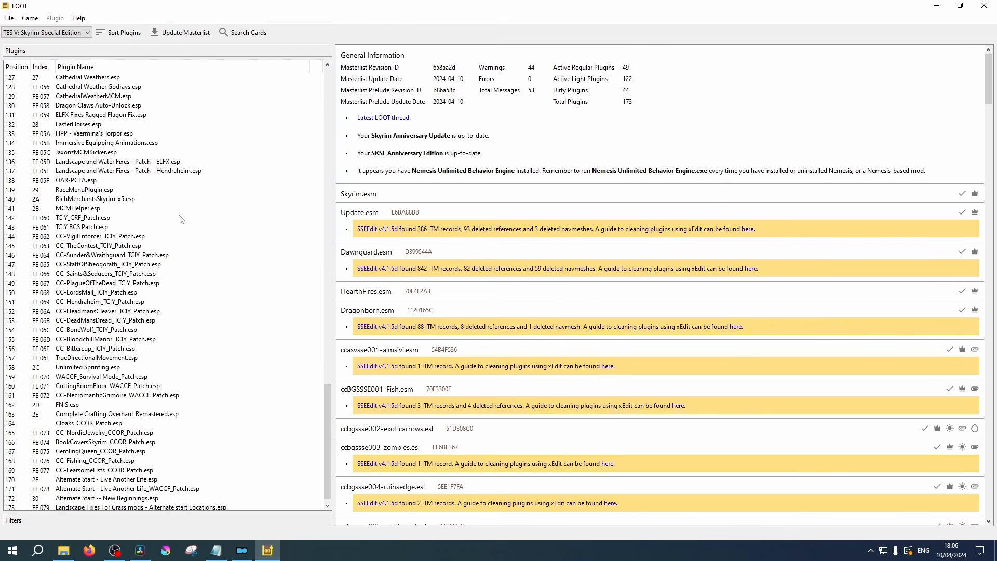
{"action": "scroll", "coordinate": [180, 218], "scroll_direction": "up", "scroll_amount": 8}
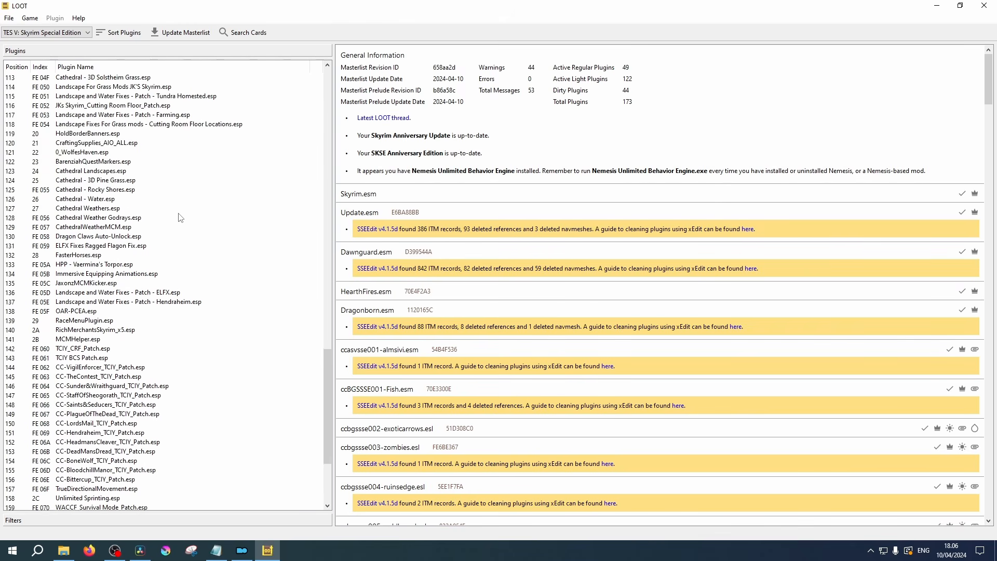
{"action": "scroll", "coordinate": [180, 217], "scroll_direction": "down", "scroll_amount": 5}
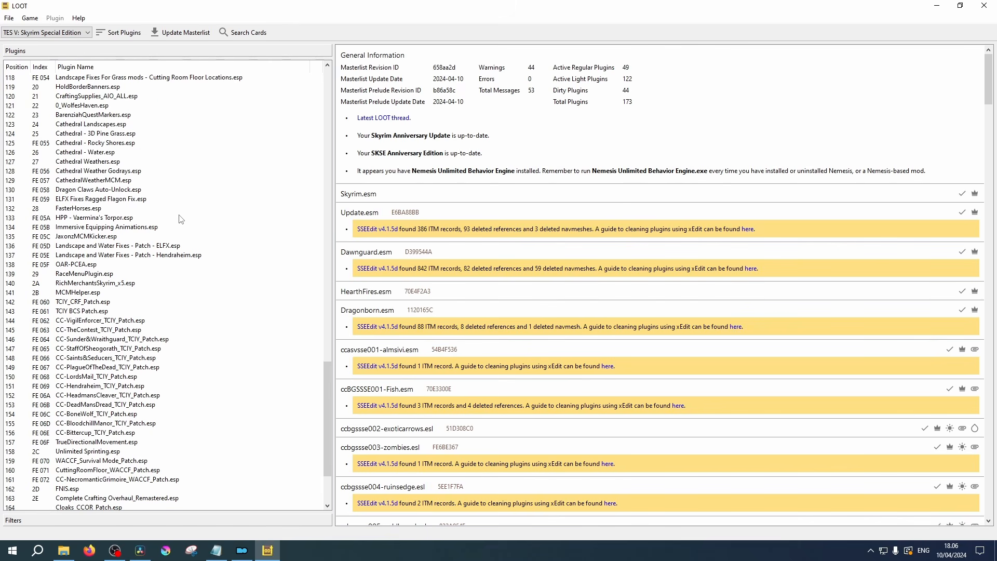
{"action": "scroll", "coordinate": [180, 218], "scroll_direction": "down", "scroll_amount": 3}
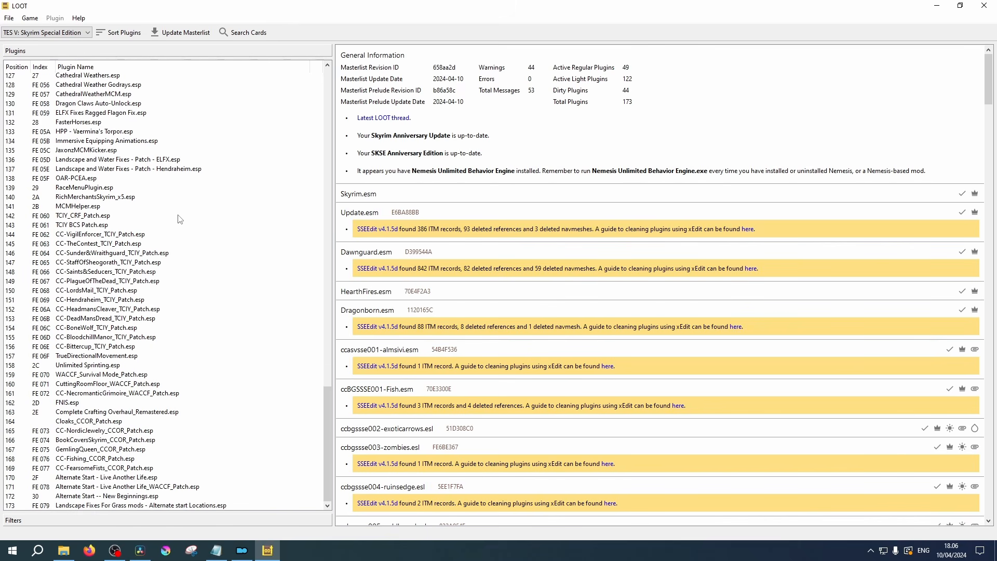
{"action": "scroll", "coordinate": [180, 217], "scroll_direction": "up", "scroll_amount": 7}
{"action": "scroll", "coordinate": [180, 217], "scroll_direction": "down", "scroll_amount": 4}
{"action": "scroll", "coordinate": [180, 218], "scroll_direction": "down", "scroll_amount": 3}
{"action": "scroll", "coordinate": [180, 218], "scroll_direction": "up", "scroll_amount": 7}
{"action": "scroll", "coordinate": [180, 217], "scroll_direction": "down", "scroll_amount": 4}
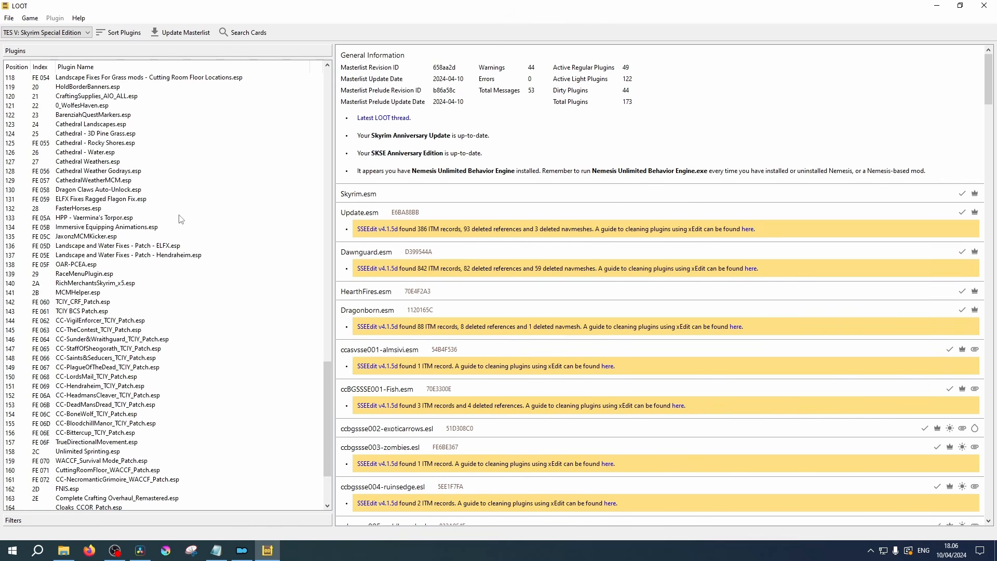
{"action": "scroll", "coordinate": [180, 218], "scroll_direction": "down", "scroll_amount": 3}
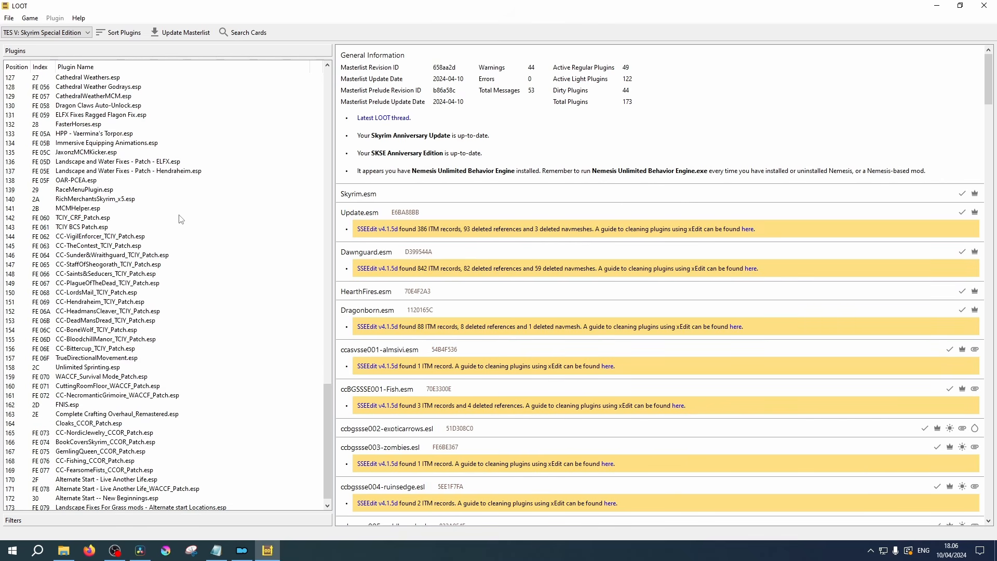
{"action": "scroll", "coordinate": [181, 218], "scroll_direction": "up", "scroll_amount": 3}
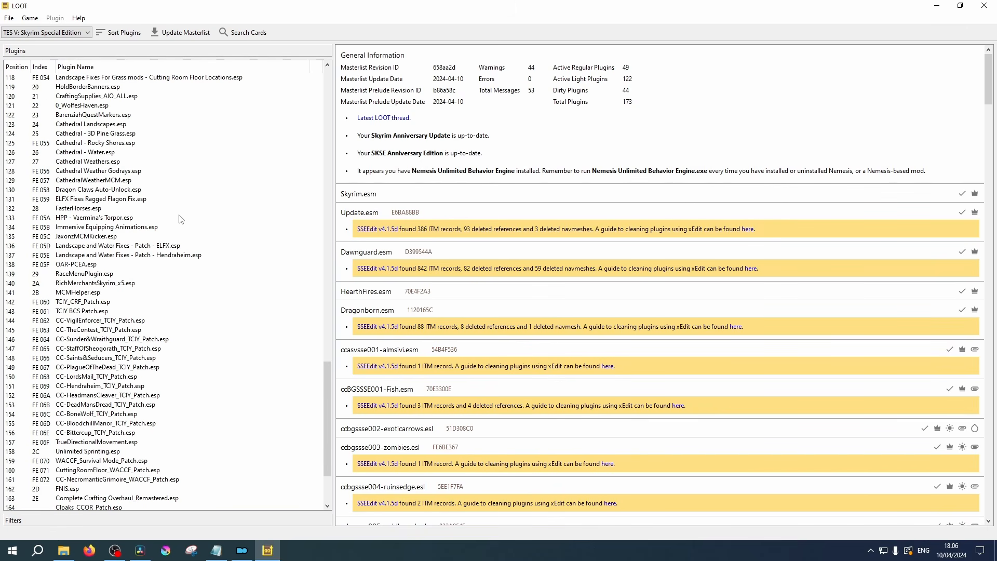
{"action": "scroll", "coordinate": [180, 218], "scroll_direction": "down", "scroll_amount": 3}
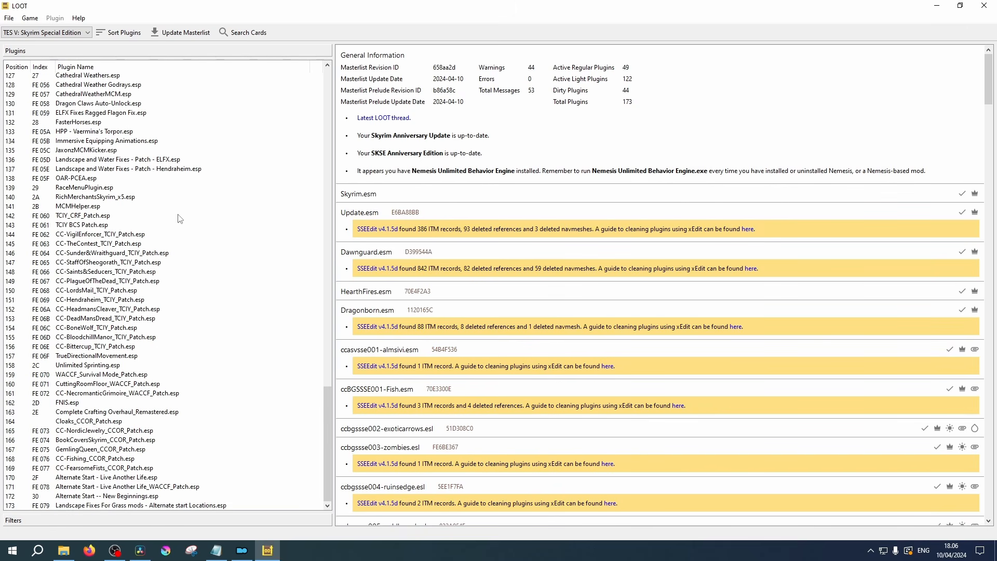
- Open the metadata of EnhancedLightsandFX.esp for editing and review its Load After rules
{"action": "scroll", "coordinate": [180, 217], "scroll_direction": "up", "scroll_amount": 7}
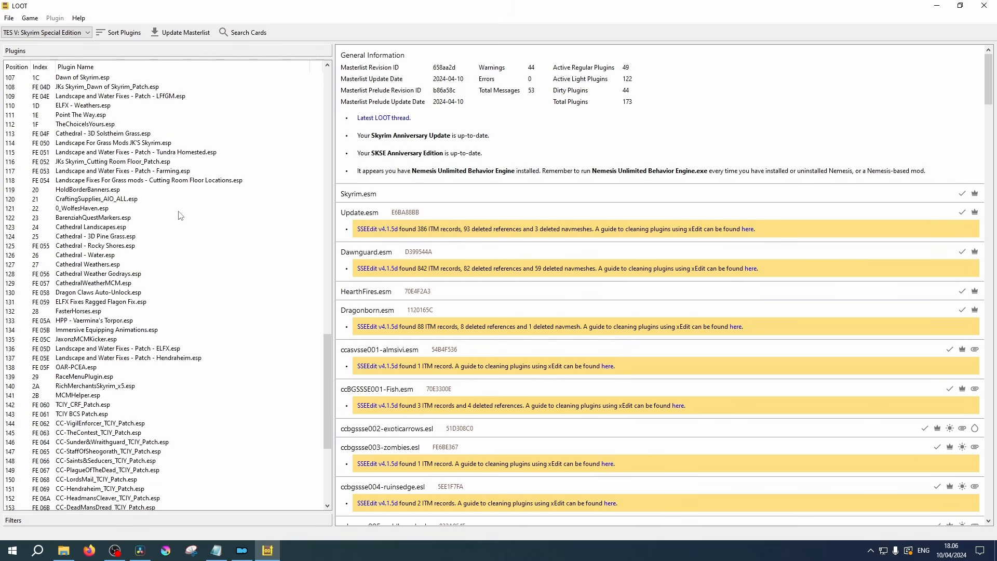
{"action": "scroll", "coordinate": [181, 215], "scroll_direction": "up", "scroll_amount": 12}
{"action": "left_click", "coordinate": [91, 339]}
{"action": "right_click", "coordinate": [90, 340]}
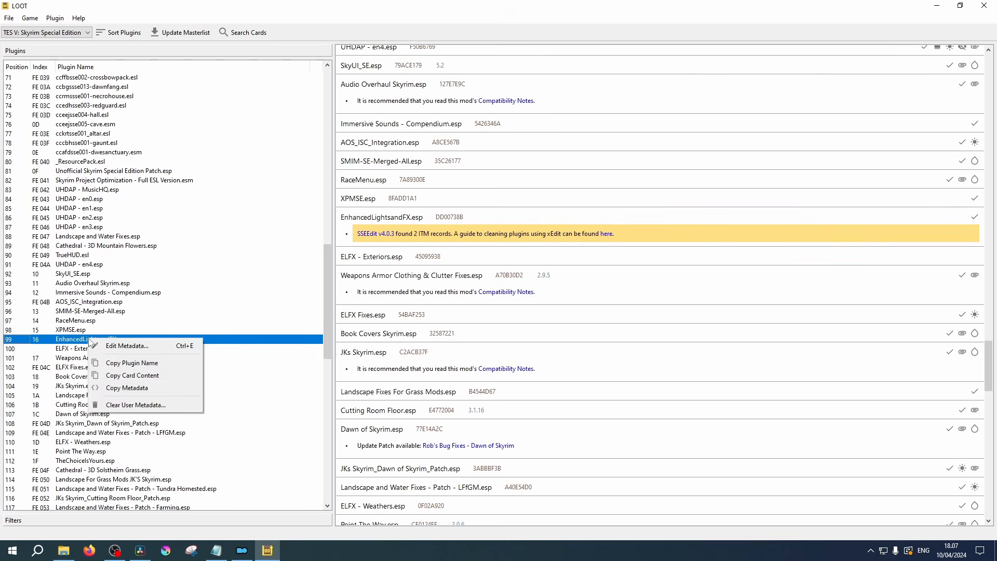
{"action": "left_click", "coordinate": [161, 349]}
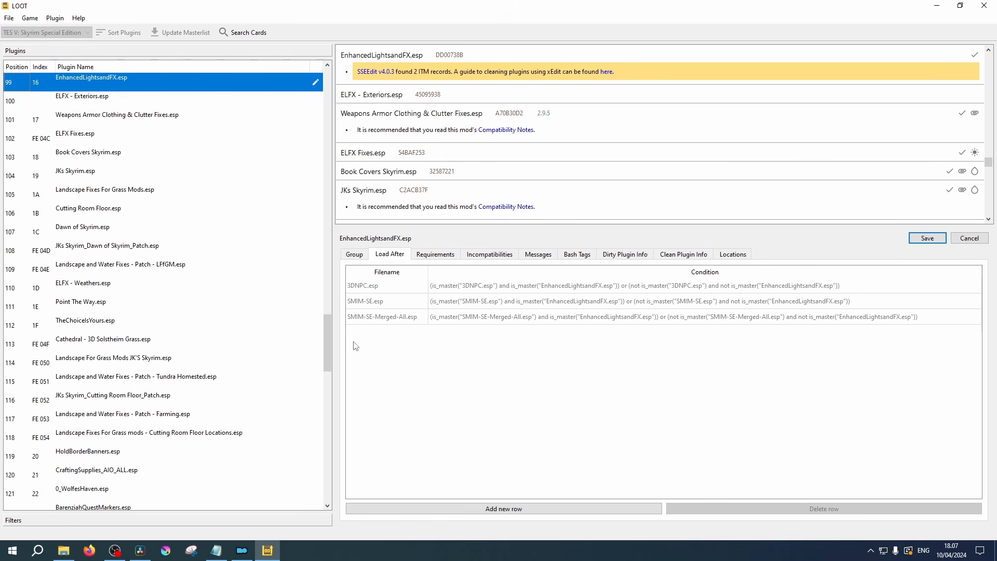
- Check which plugins are listed as incompatible with EnhancedLightsandFX.esp
{"action": "left_click", "coordinate": [497, 255]}
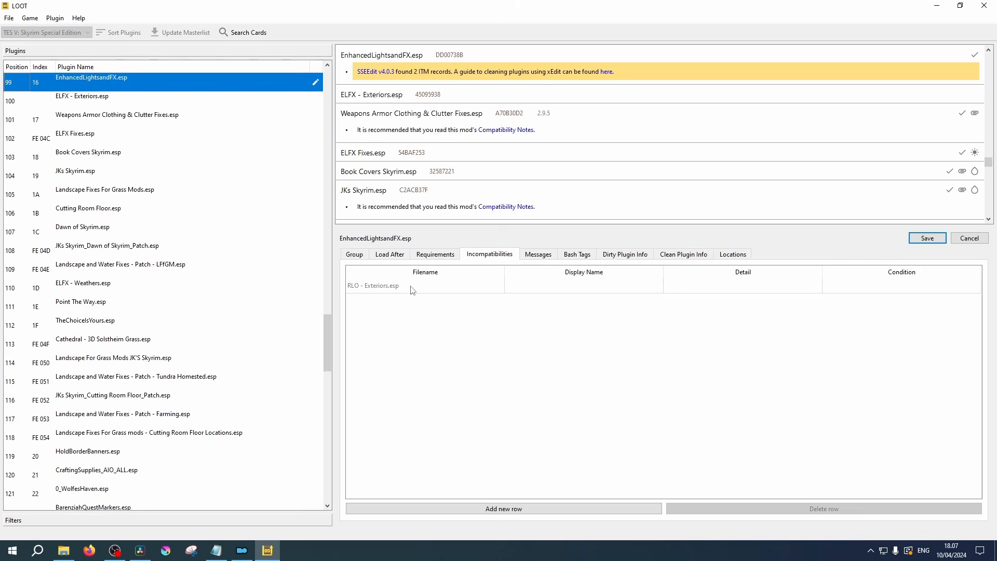
{"action": "left_click", "coordinate": [372, 291]}
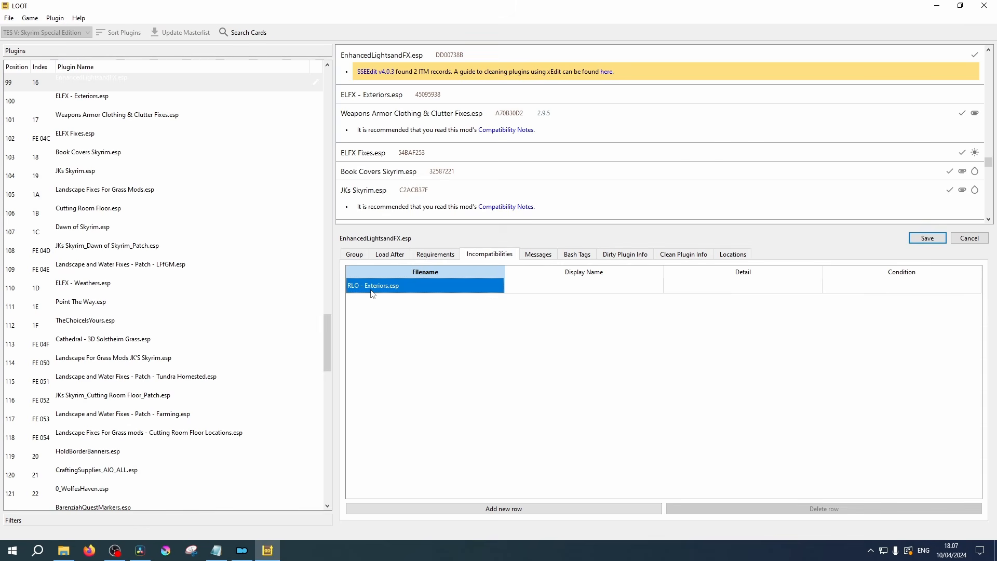
{"action": "left_click", "coordinate": [460, 329]}
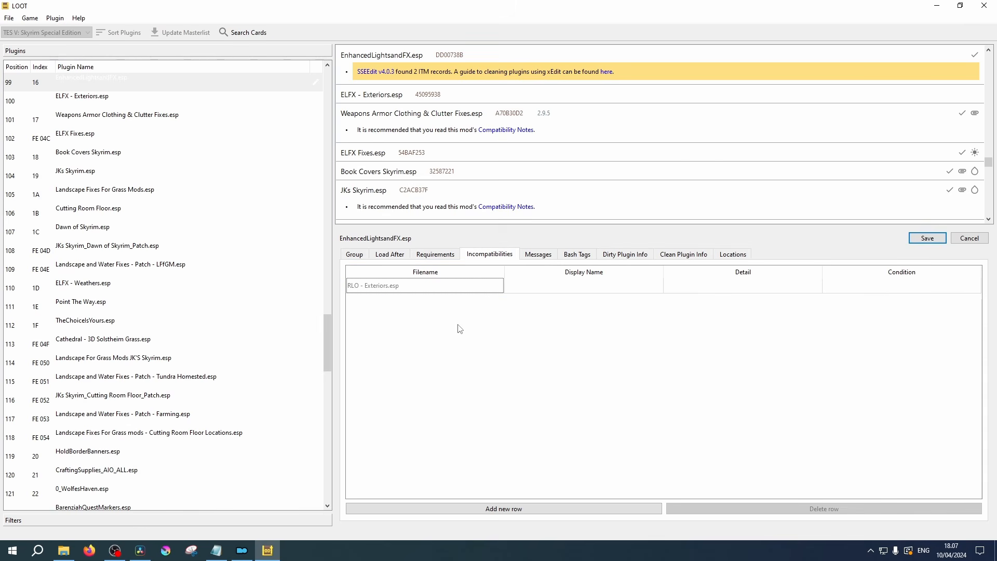
- Review the messages for EnhancedLightsandFX.esp and the ITM count in its dirty plugin info
{"action": "left_click", "coordinate": [538, 253]}
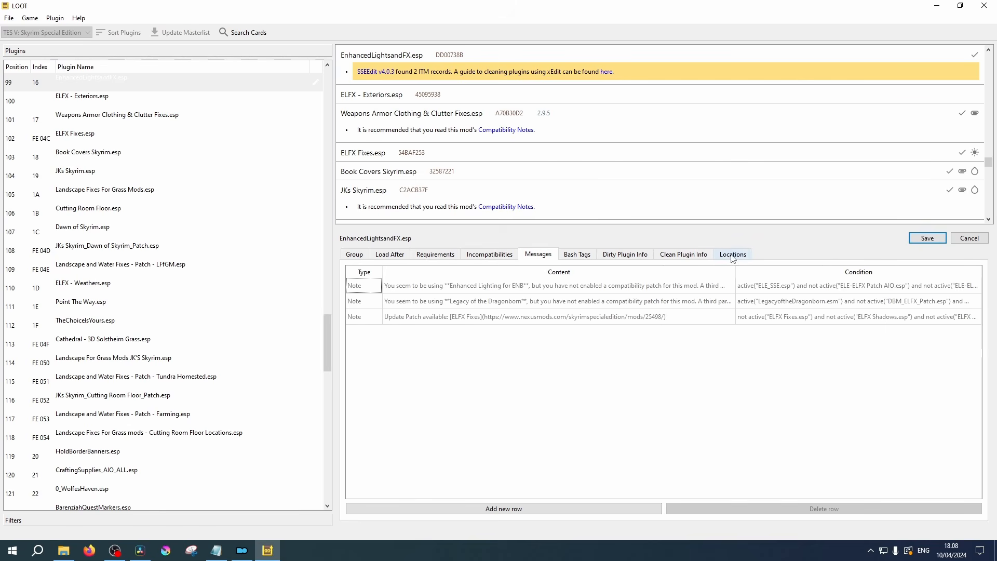
{"action": "left_click", "coordinate": [625, 255]}
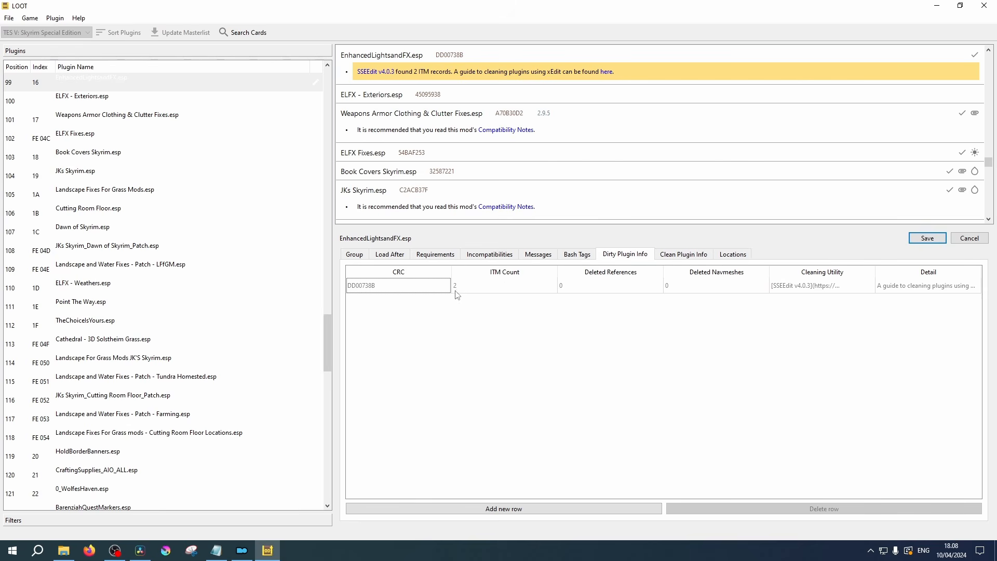
{"action": "left_click", "coordinate": [482, 290]}
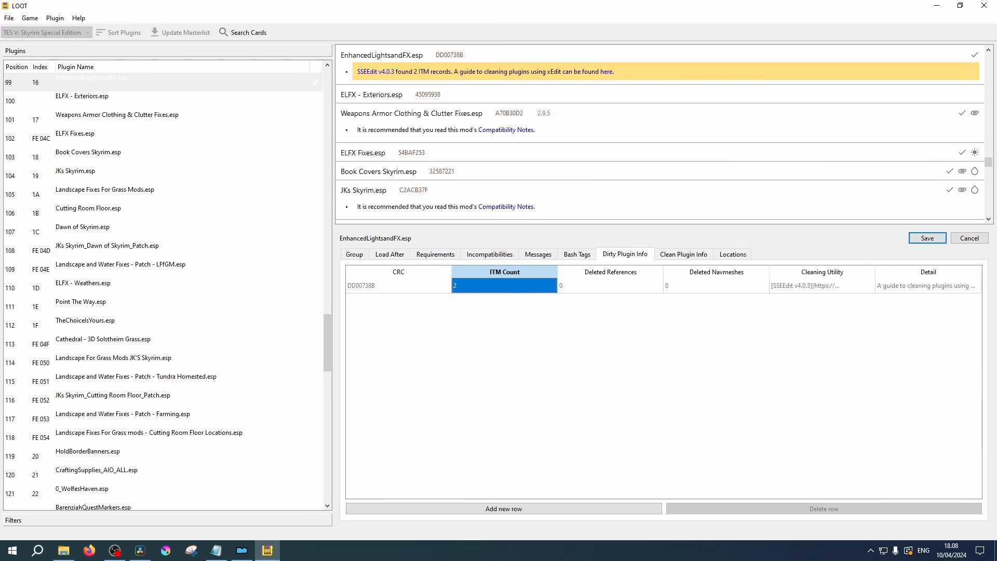
{"action": "left_click", "coordinate": [741, 399]}
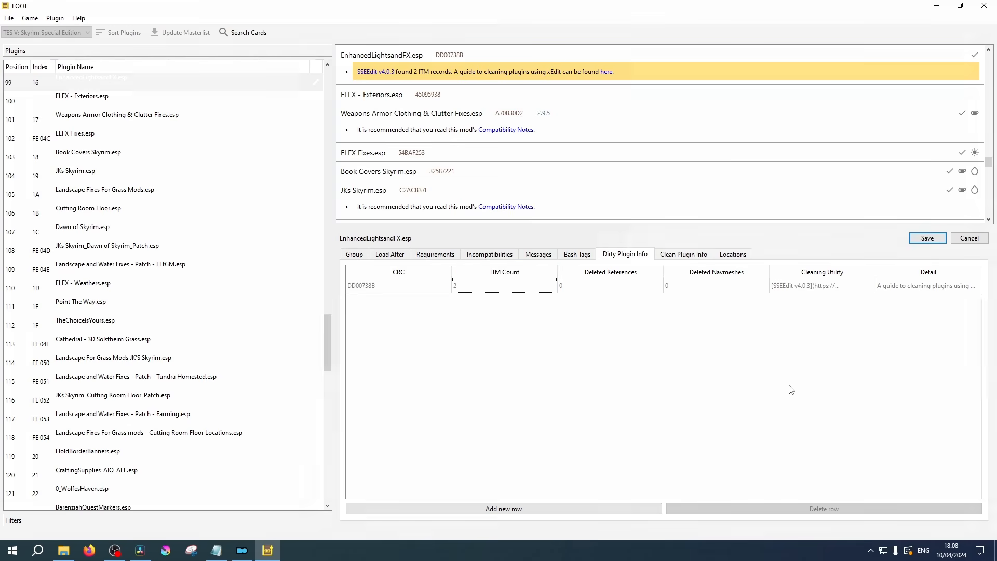